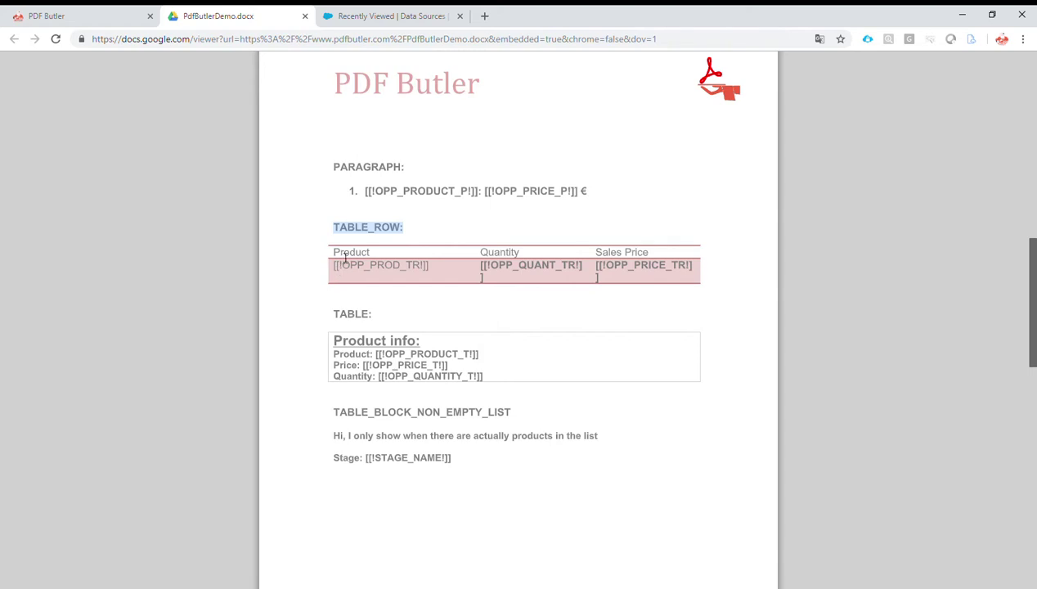
Check the TABLE_ROW table's merge fields in PdfButlerDemo.docx, then go back to the Data Sources list
{"action": "left_click", "coordinate": [338, 273]}
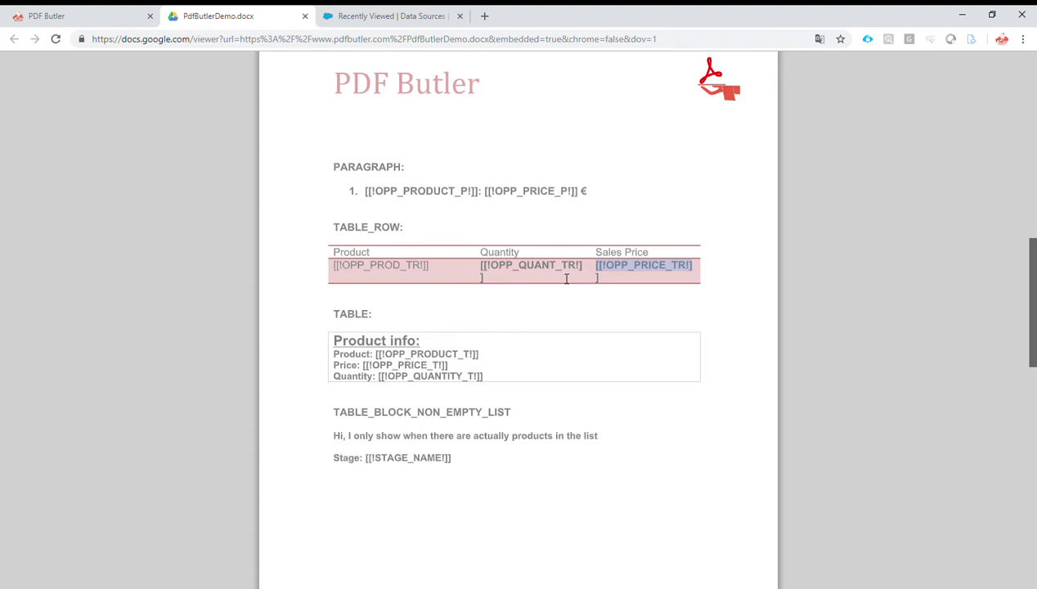
{"action": "left_click", "coordinate": [362, 16]}
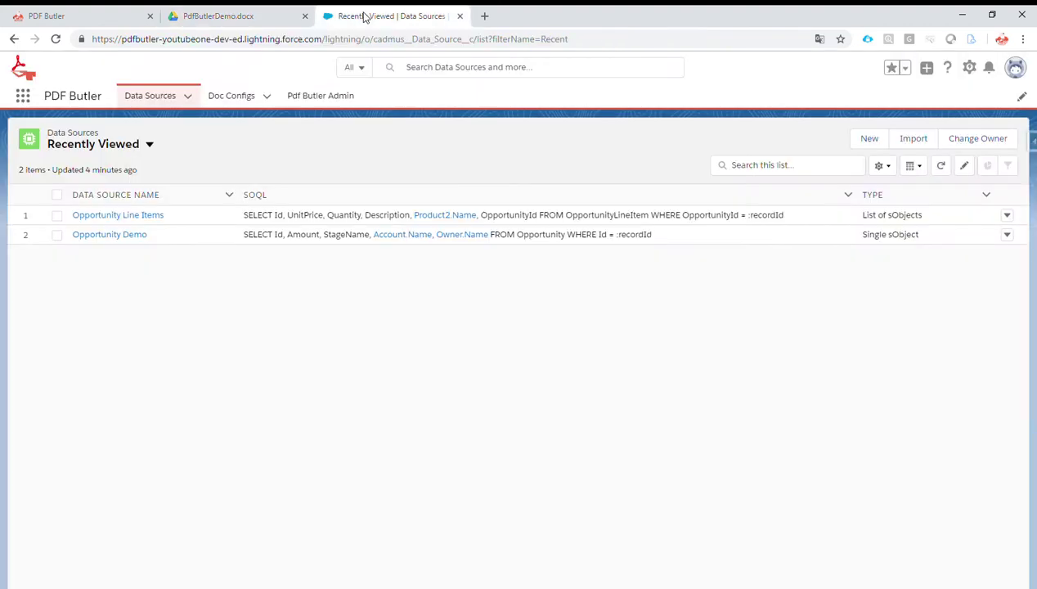
Open the Opportunity Demo doc config from Doc Configs and launch it in PDF Butler
{"action": "left_click", "coordinate": [238, 99]}
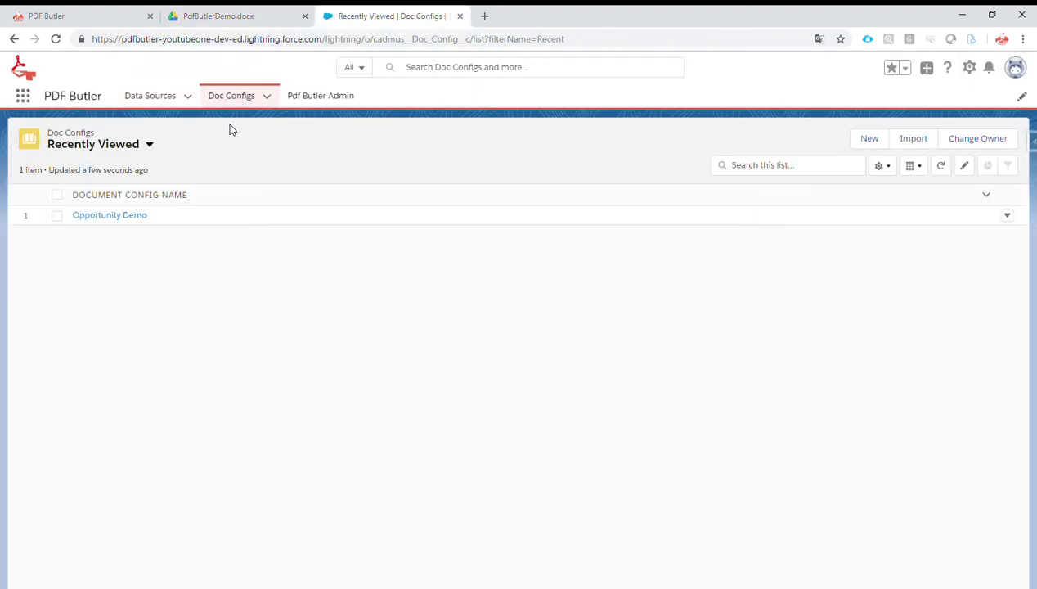
{"action": "left_click", "coordinate": [140, 216]}
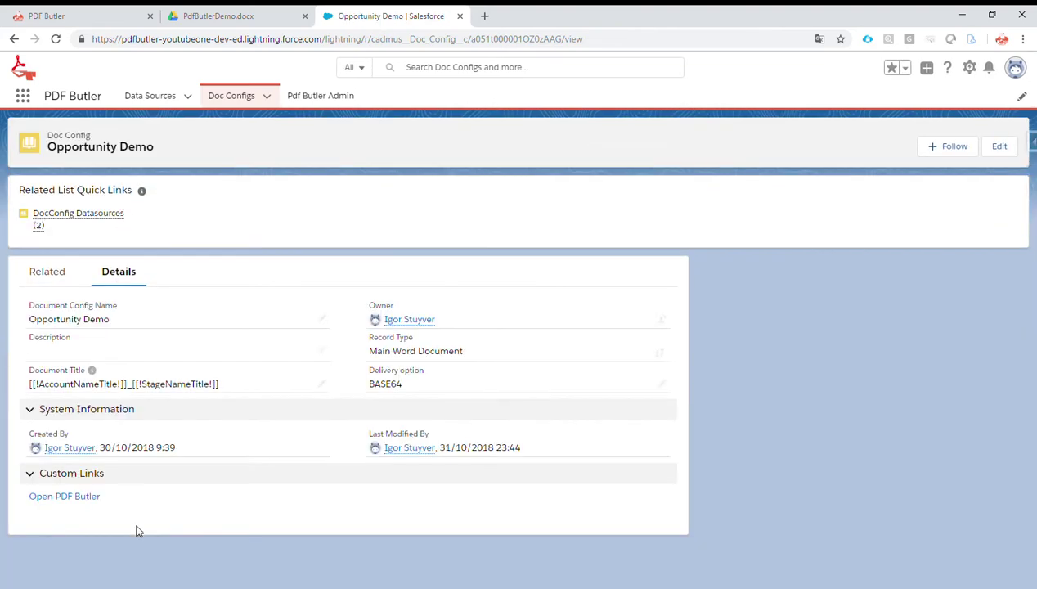
{"action": "left_click", "coordinate": [75, 502]}
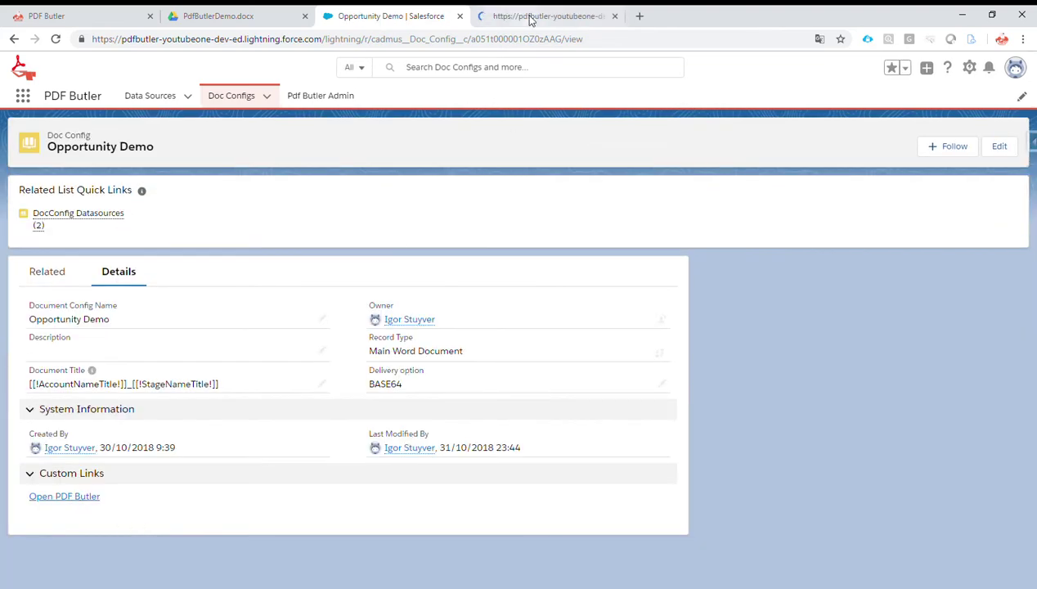
{"action": "left_click", "coordinate": [530, 16]}
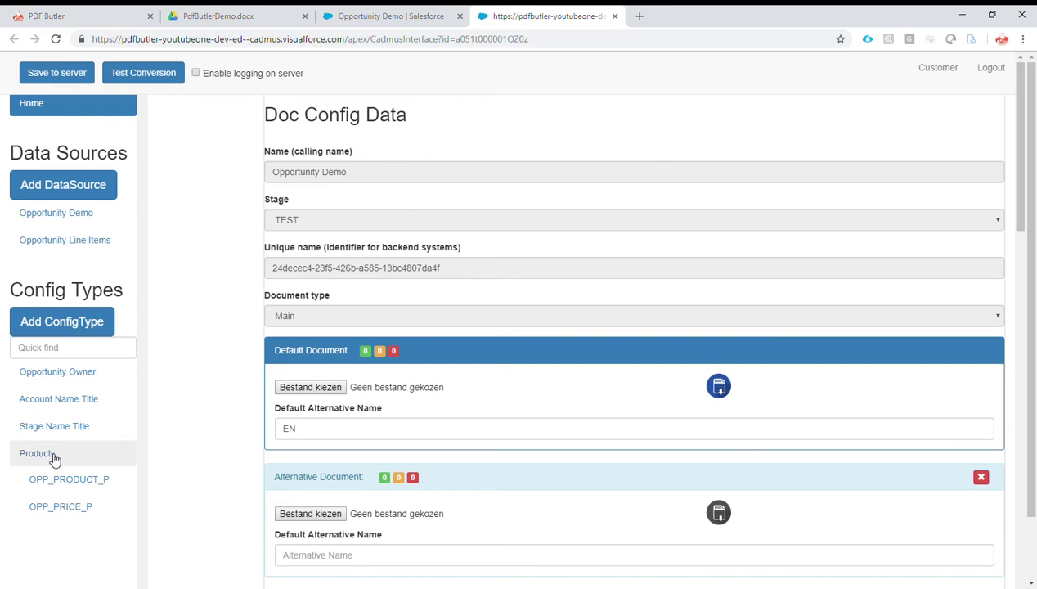
Start a new config type named 'Table Row' and copy the [[!OPP_PROD_TR!]] tag from the template
{"action": "left_click", "coordinate": [73, 323]}
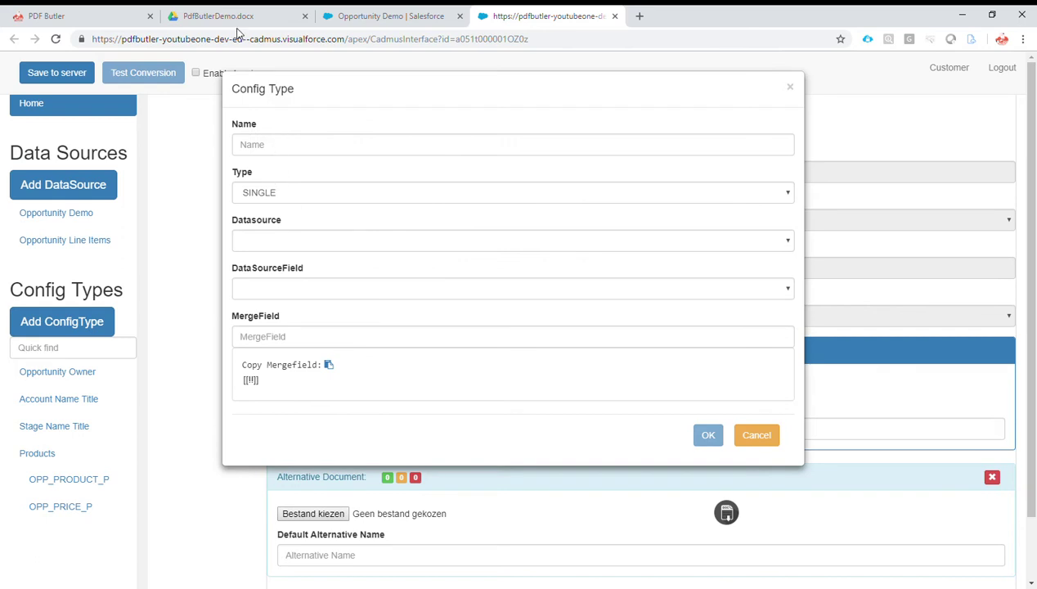
{"action": "left_click", "coordinate": [270, 145]}
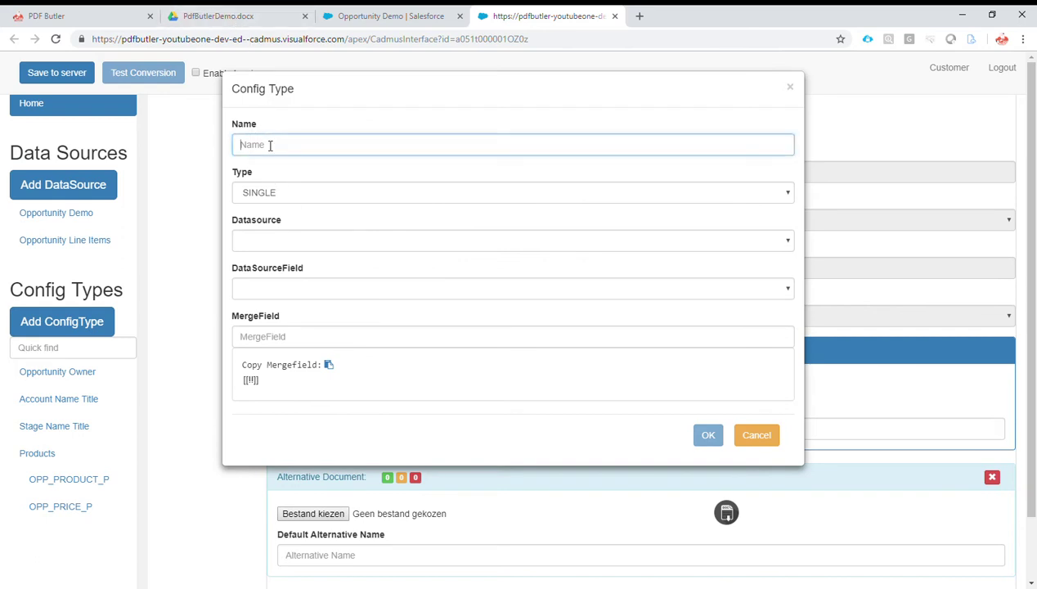
{"action": "type", "text": "Table Row"}
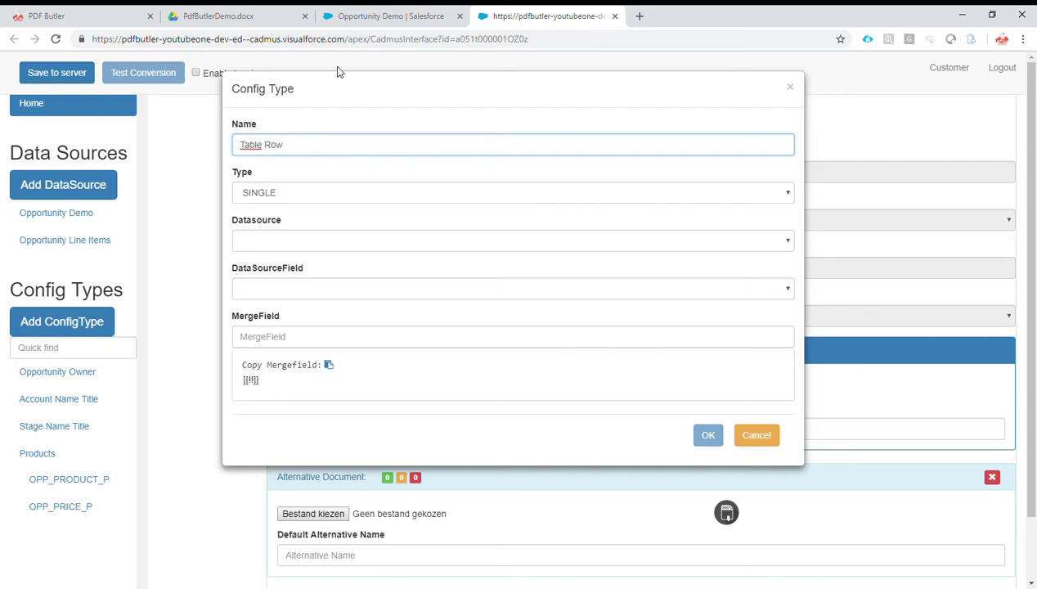
{"action": "left_click", "coordinate": [219, 25]}
{"action": "double_click", "coordinate": [345, 270]}
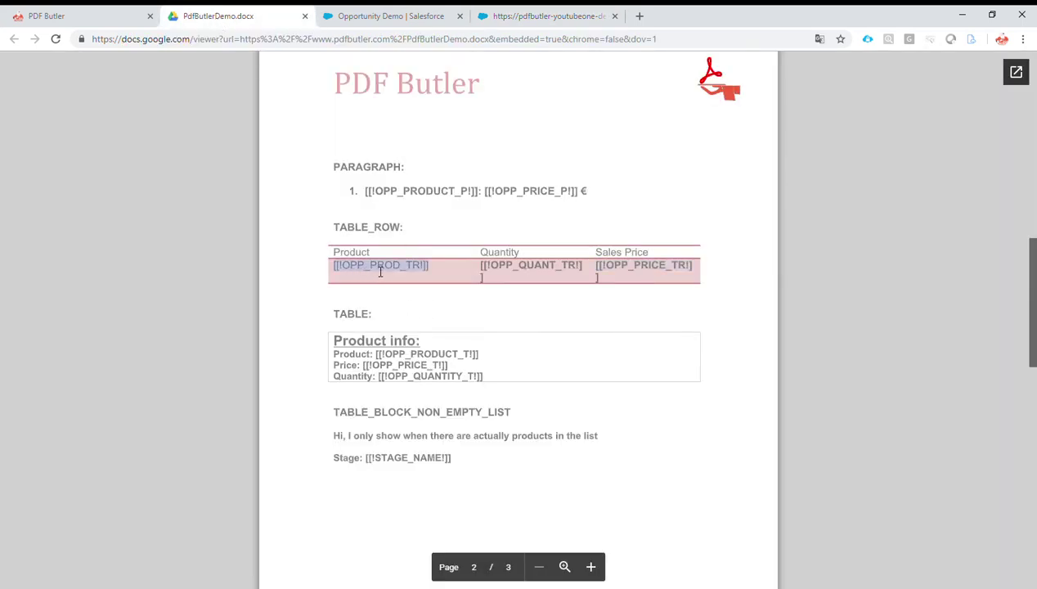
{"action": "double_click", "coordinate": [375, 271]}
{"action": "key", "text": "ctrl+c"}
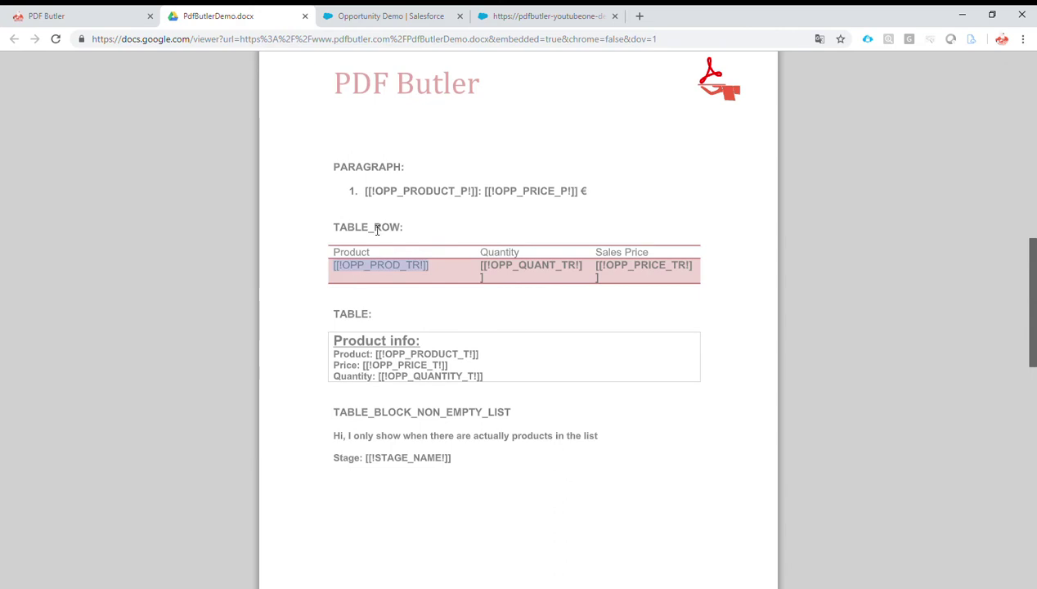
{"action": "left_click", "coordinate": [545, 16]}
Set it to TABLE_ROW on Opportunity Line Items with merge field OPP_PROD_TR, and save
{"action": "left_click", "coordinate": [278, 194]}
{"action": "left_click", "coordinate": [300, 234]}
{"action": "left_click", "coordinate": [300, 245]}
{"action": "left_click", "coordinate": [333, 275]}
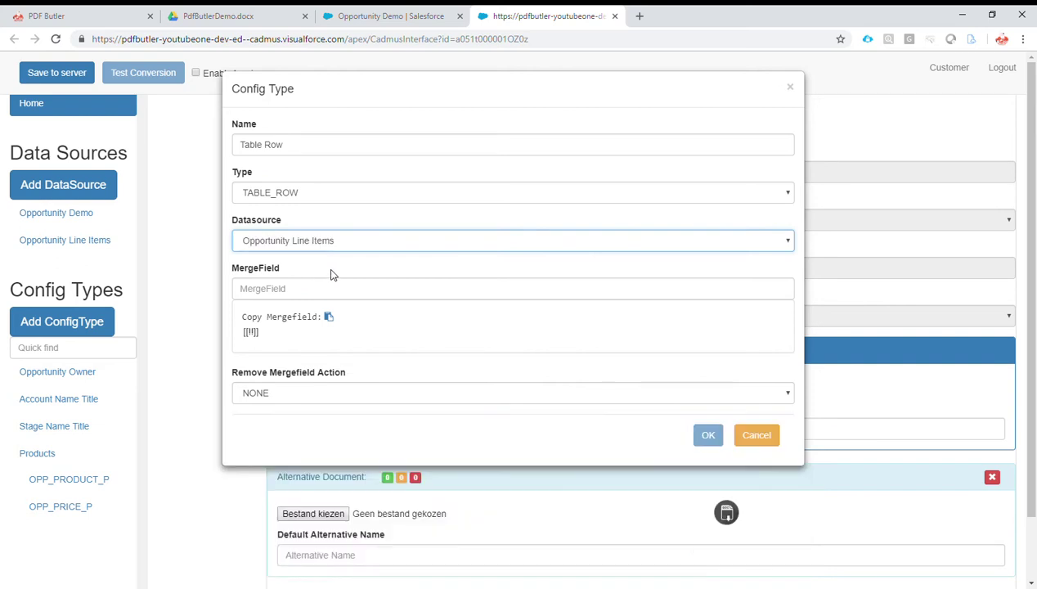
{"action": "left_click", "coordinate": [310, 291]}
{"action": "key", "text": "ctrl+v"}
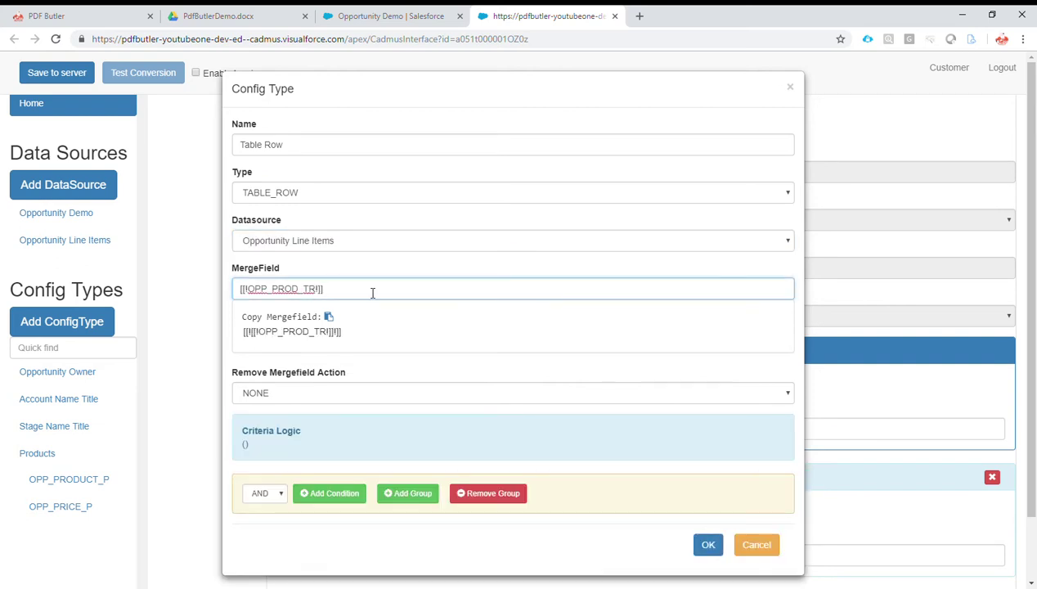
{"action": "key", "text": "BackSpace"}
{"action": "key", "text": "BackSpace"}
{"action": "key", "text": "BackSpace"}
{"action": "key", "text": "Home"}
{"action": "key", "text": "Delete"}
{"action": "key", "text": "Delete"}
{"action": "key", "text": "Delete"}
{"action": "left_click", "coordinate": [334, 295]}
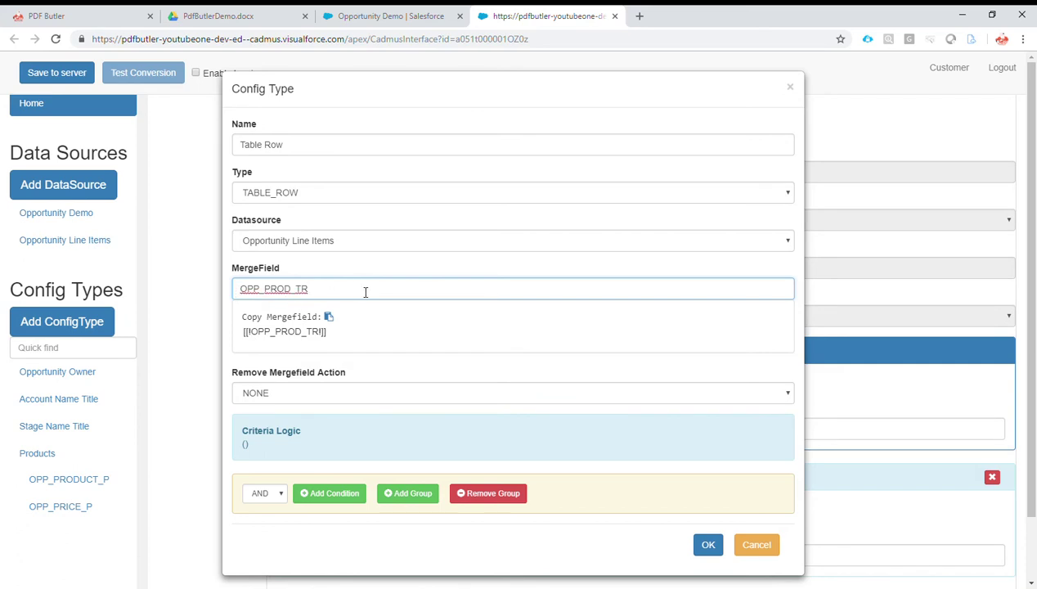
{"action": "left_click", "coordinate": [335, 272]}
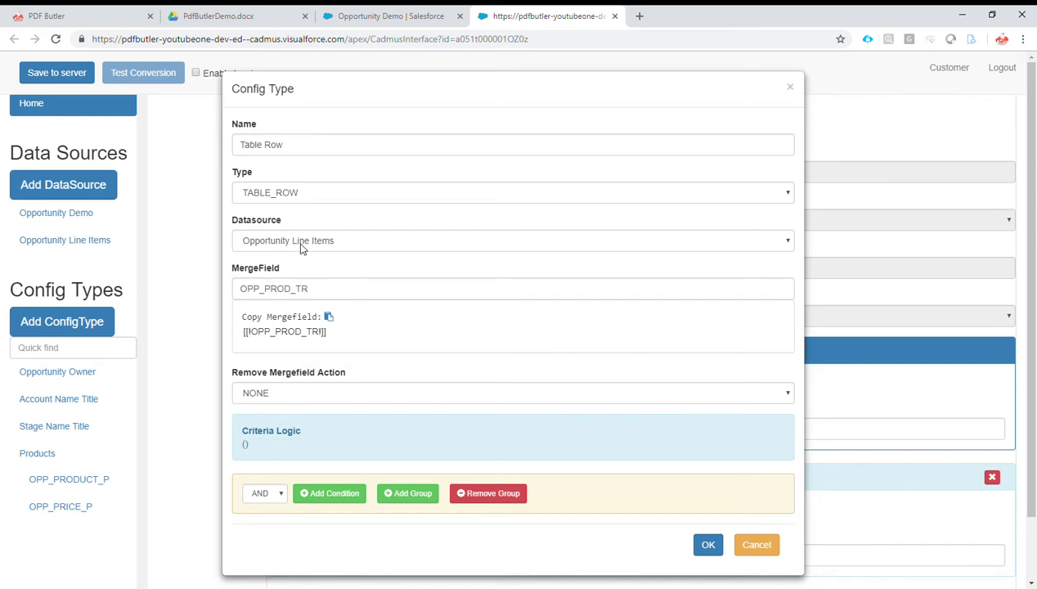
{"action": "left_click", "coordinate": [708, 545]}
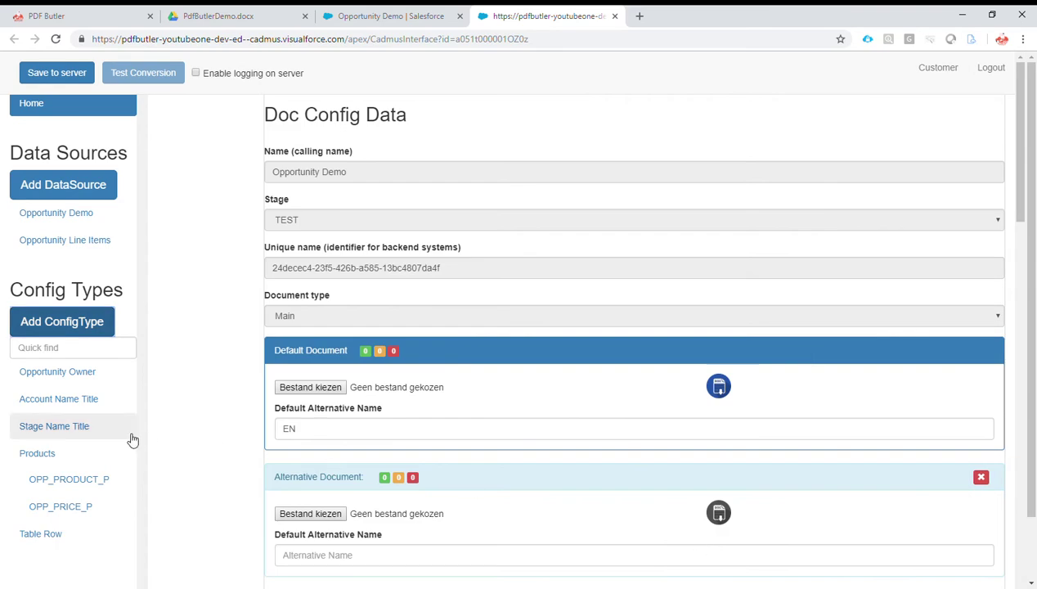
Add a child field under Table Row named OPP_PROD_TR
{"action": "left_click", "coordinate": [49, 538]}
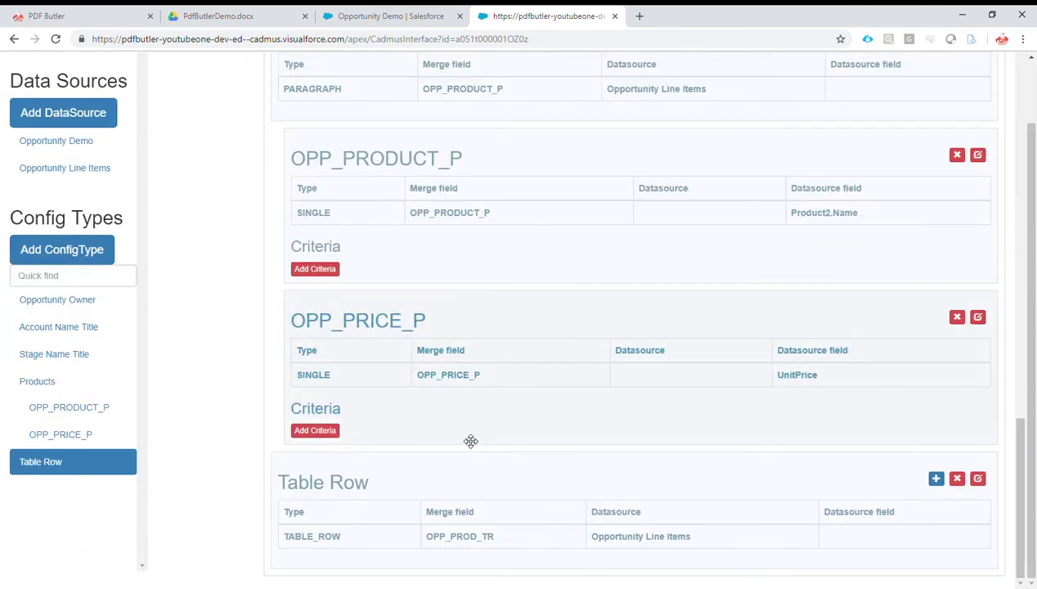
{"action": "left_click", "coordinate": [937, 480]}
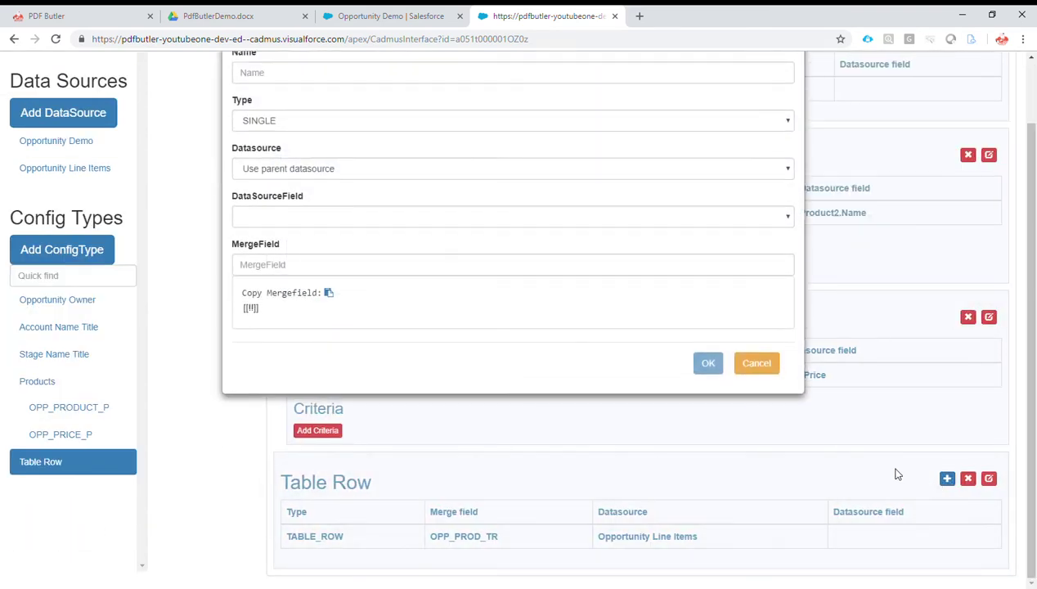
{"action": "scroll", "coordinate": [597, 378], "scroll_direction": "up", "scroll_amount": 1}
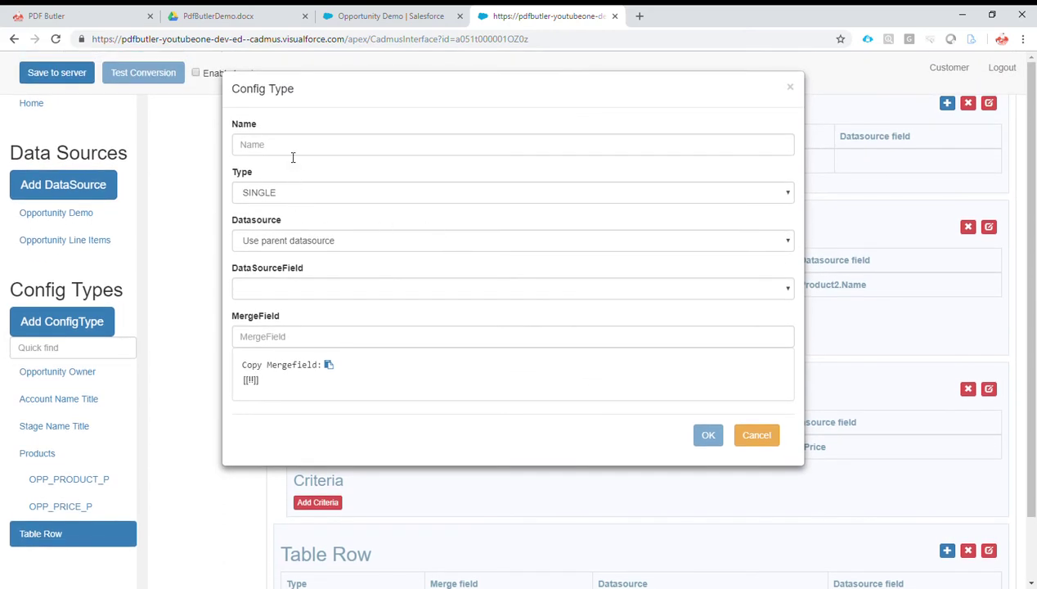
{"action": "left_click", "coordinate": [269, 145]}
{"action": "key", "text": "ctrl+v"}
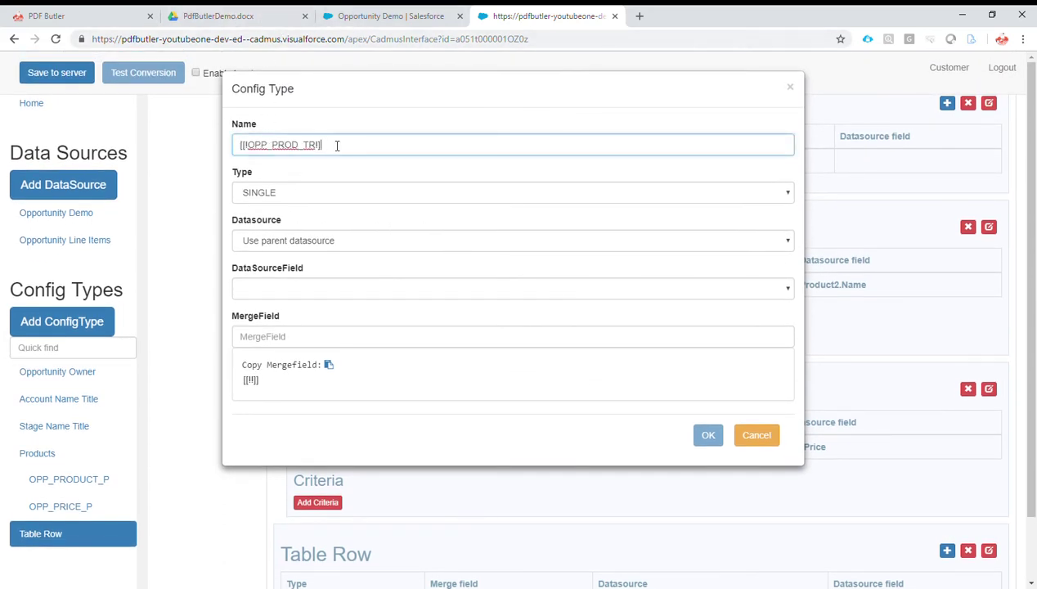
{"action": "left_click_drag", "start_coordinate": [249, 146], "coordinate": [240, 145]}
{"action": "key", "text": "BackSpace"}
Map the child to Product2.Name with merge field OPP_PROD_TR and save it
{"action": "left_click", "coordinate": [281, 291]}
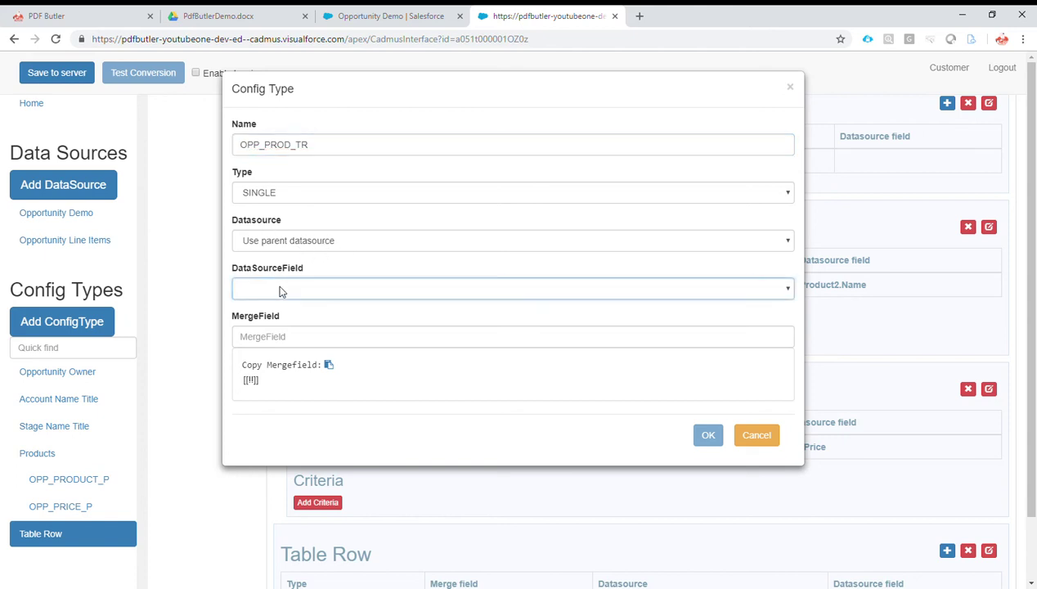
{"action": "left_click", "coordinate": [311, 367]}
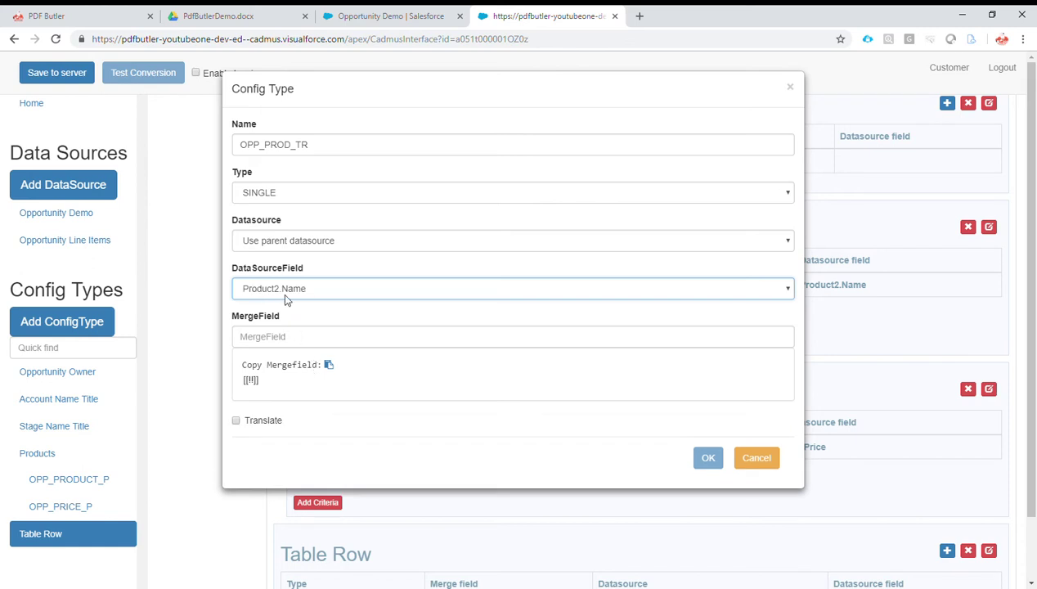
{"action": "left_click", "coordinate": [293, 338]}
{"action": "double_click", "coordinate": [326, 154]}
{"action": "key", "text": "ctrl+c"}
{"action": "left_click", "coordinate": [296, 337]}
{"action": "key", "text": "ctrl+v"}
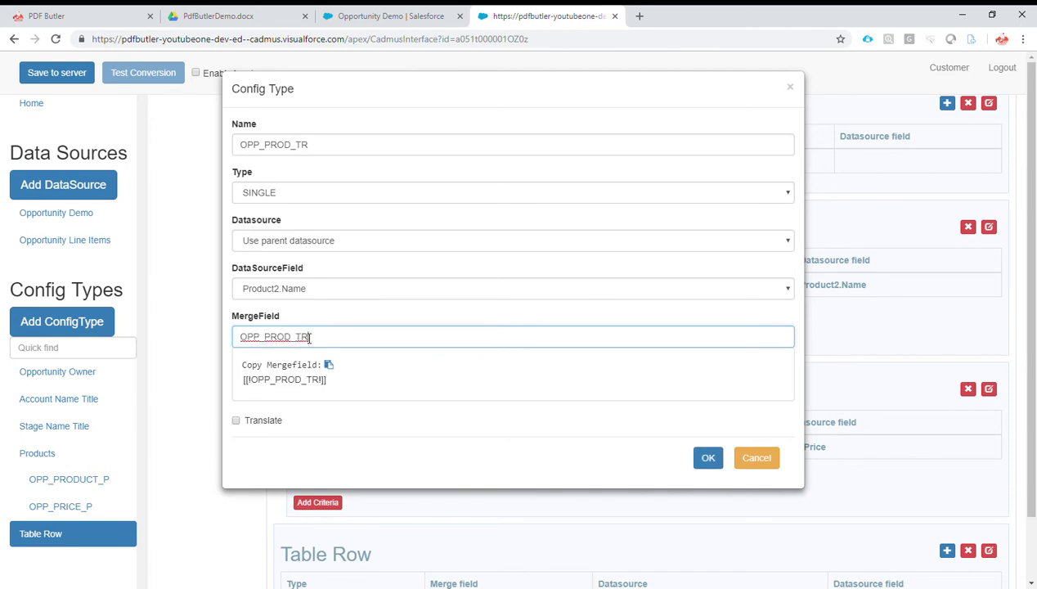
{"action": "left_click", "coordinate": [706, 458]}
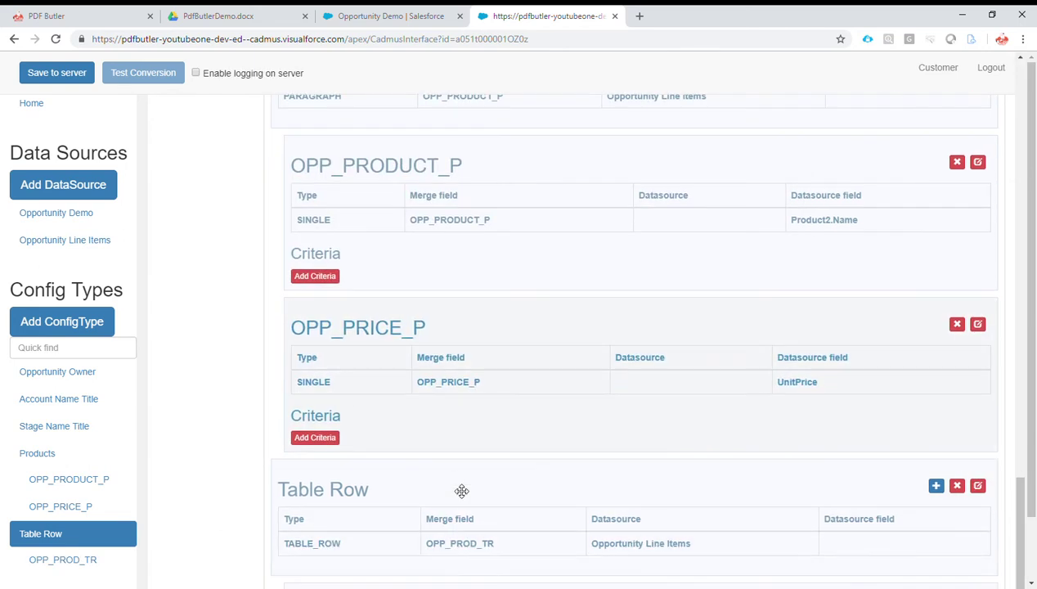
Add another Table Row child named OPP_QUANT_TR, taken from the template's quantity tag
{"action": "left_click", "coordinate": [936, 486]}
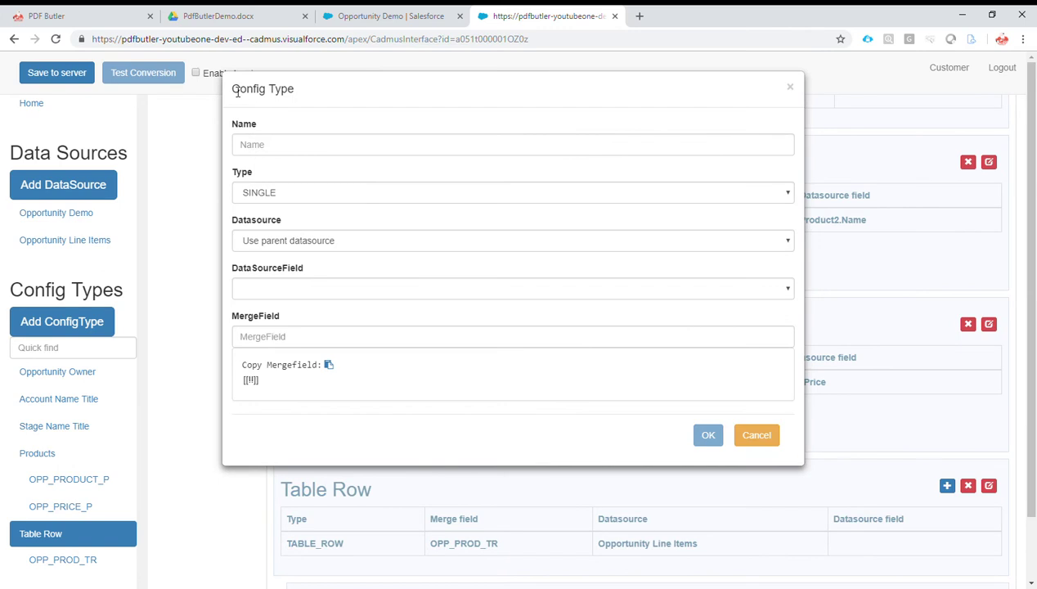
{"action": "left_click", "coordinate": [221, 16]}
{"action": "double_click", "coordinate": [500, 274]}
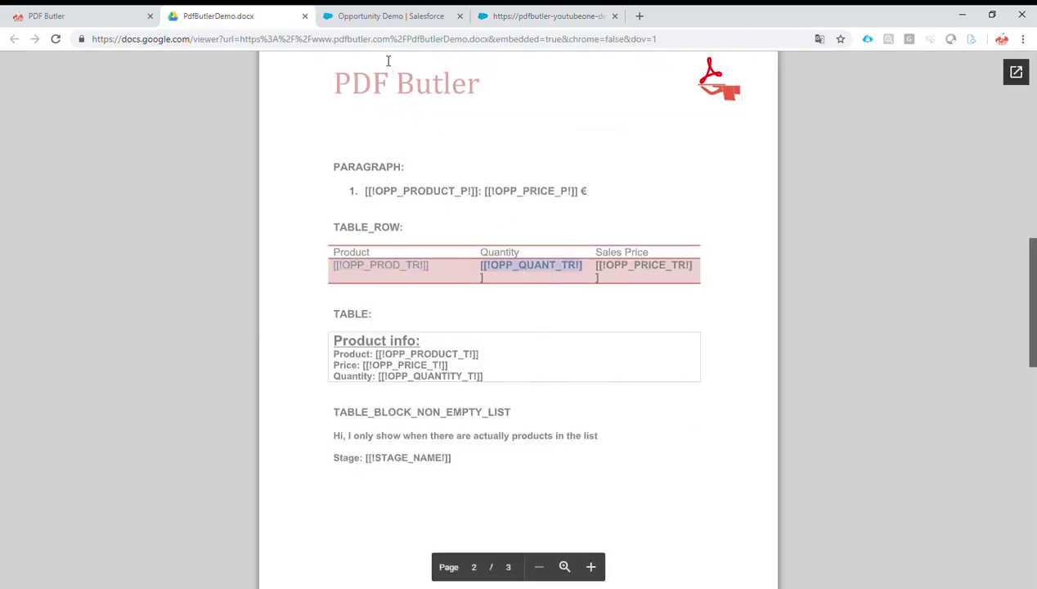
{"action": "left_click", "coordinate": [384, 16]}
{"action": "left_click", "coordinate": [515, 19]}
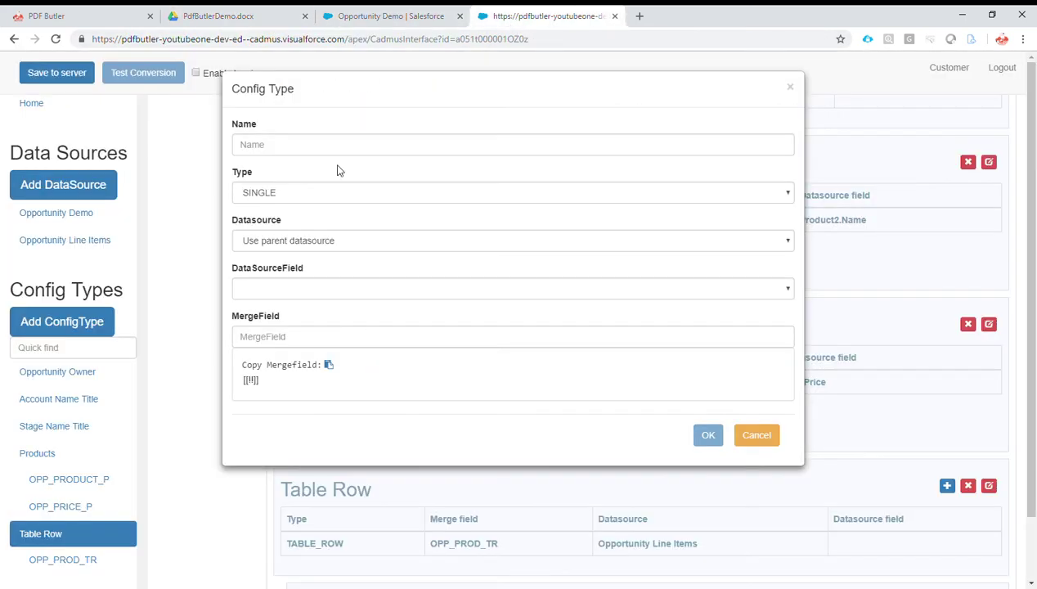
{"action": "left_click", "coordinate": [290, 144]}
{"action": "key", "text": "ctrl+v"}
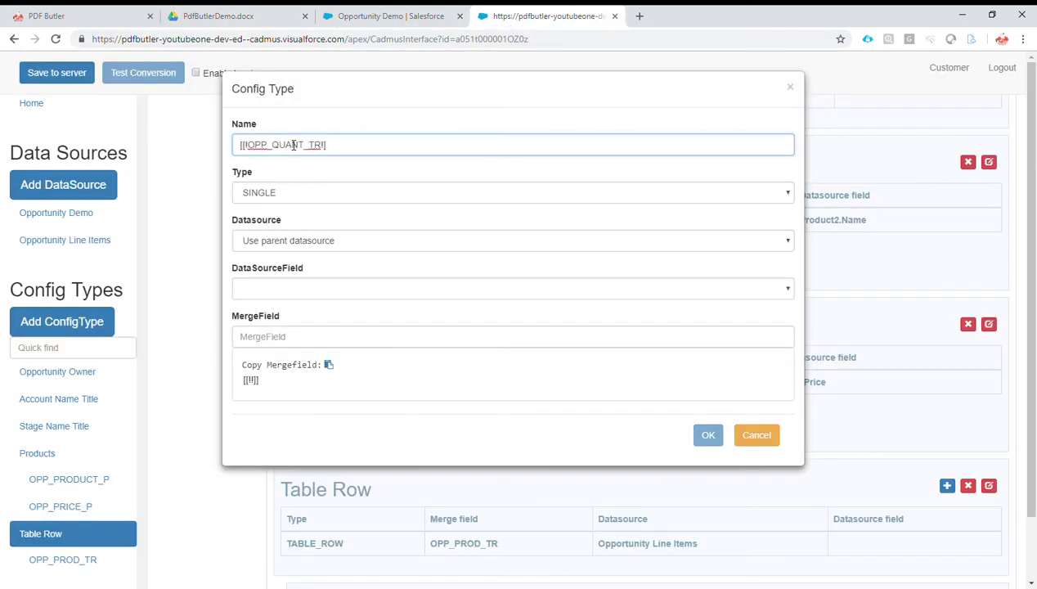
{"action": "key", "text": "BackSpace"}
{"action": "left_click", "coordinate": [252, 147]}
{"action": "key", "text": "BackSpace"}
{"action": "key", "text": "BackSpace"}
{"action": "key", "text": "BackSpace"}
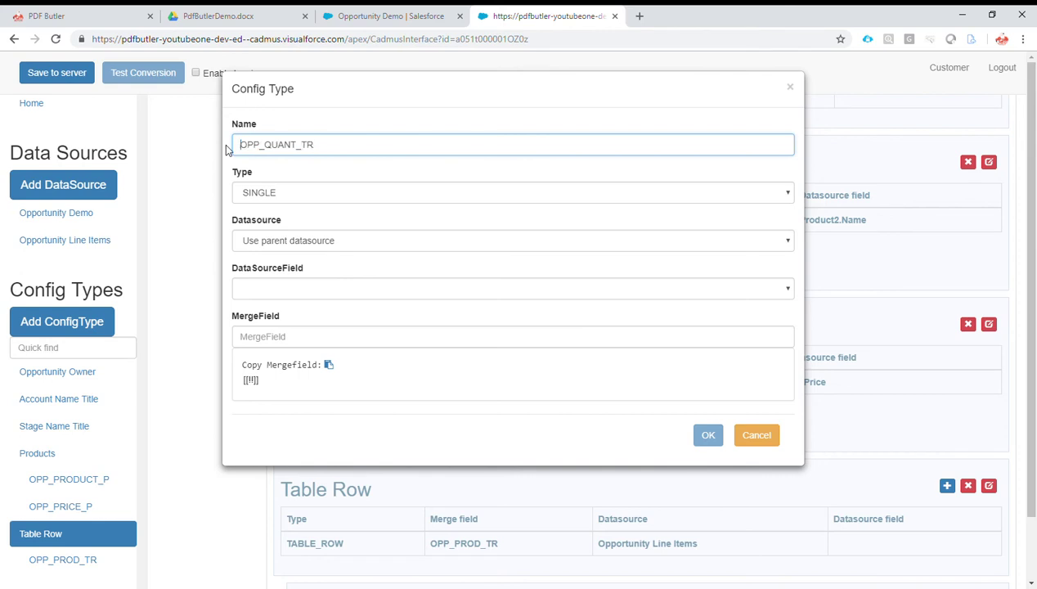
Map it to Quantity with no formatting and merge field OPP_QUANT_TR, then save
{"action": "double_click", "coordinate": [343, 153]}
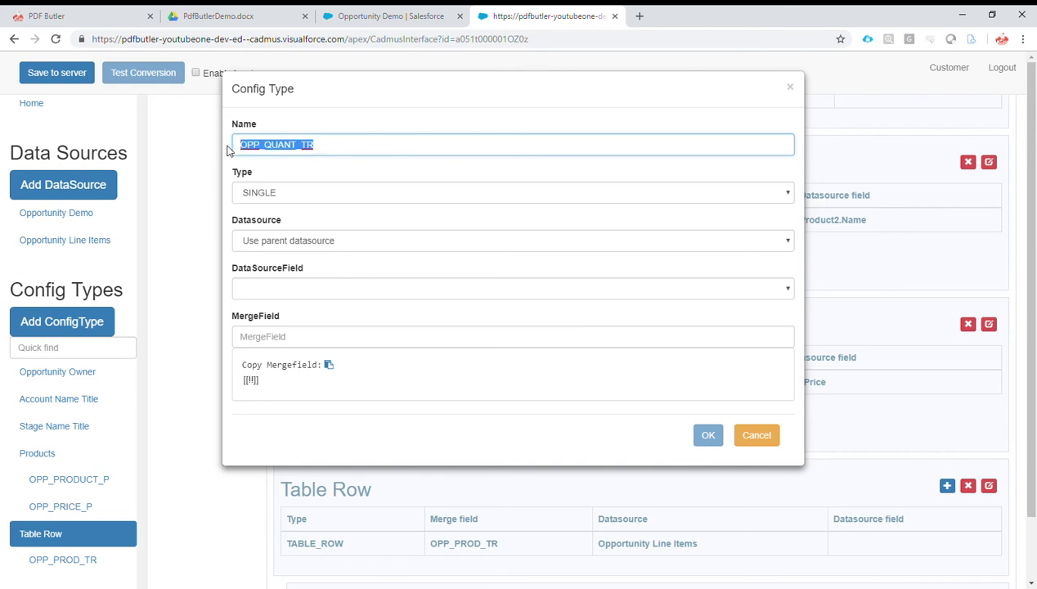
{"action": "left_click", "coordinate": [268, 284]}
{"action": "left_click", "coordinate": [284, 346]}
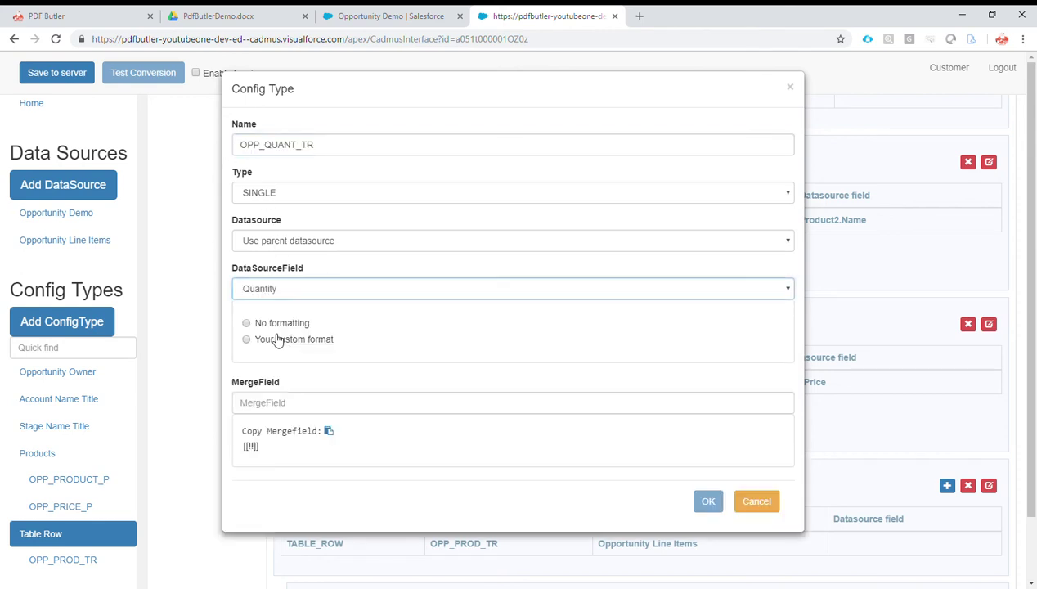
{"action": "left_click", "coordinate": [275, 337]}
{"action": "left_click", "coordinate": [284, 405]}
{"action": "key", "text": "ctrl+v"}
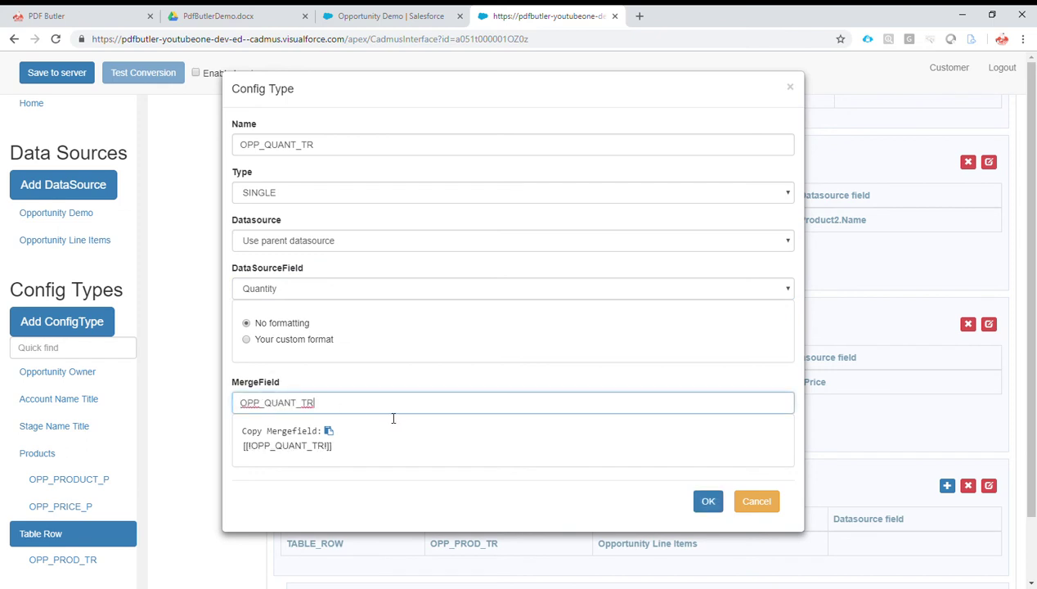
{"action": "left_click", "coordinate": [707, 502]}
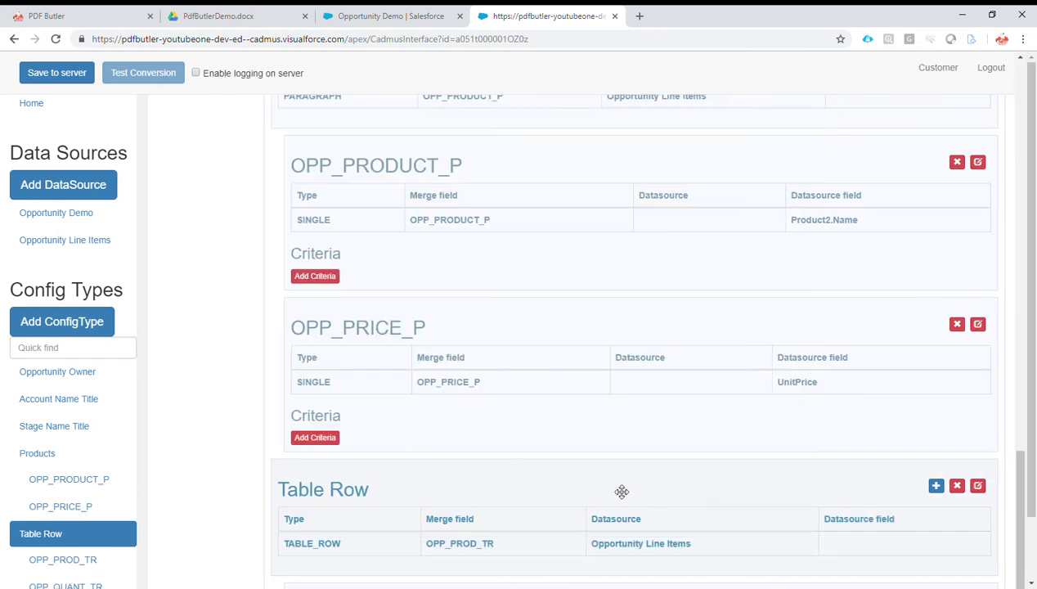
Add a third Table Row child named OPP_PRICE_TR
{"action": "left_click", "coordinate": [936, 486]}
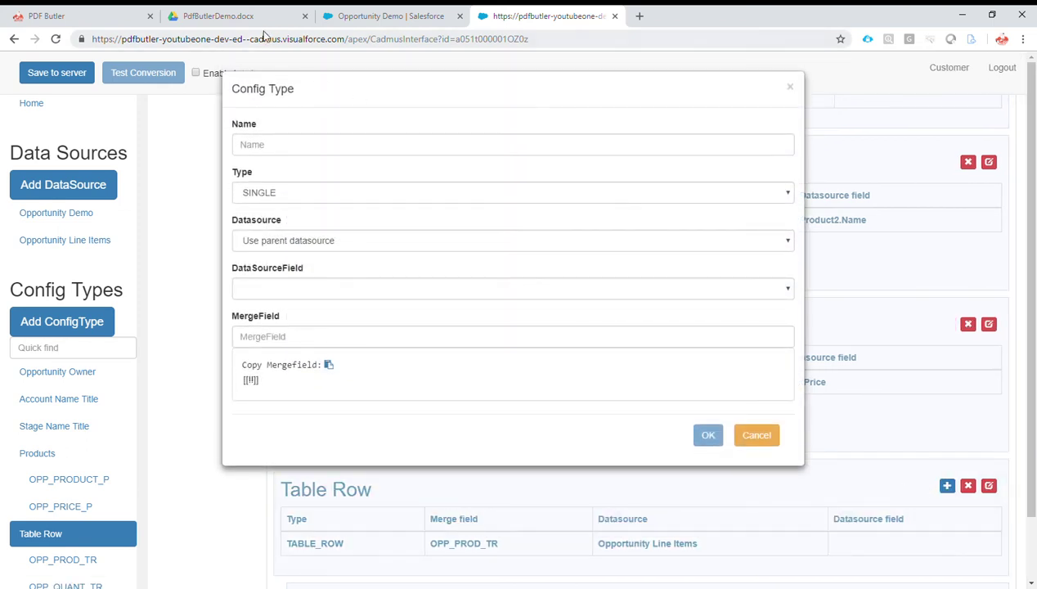
{"action": "left_click", "coordinate": [229, 15]}
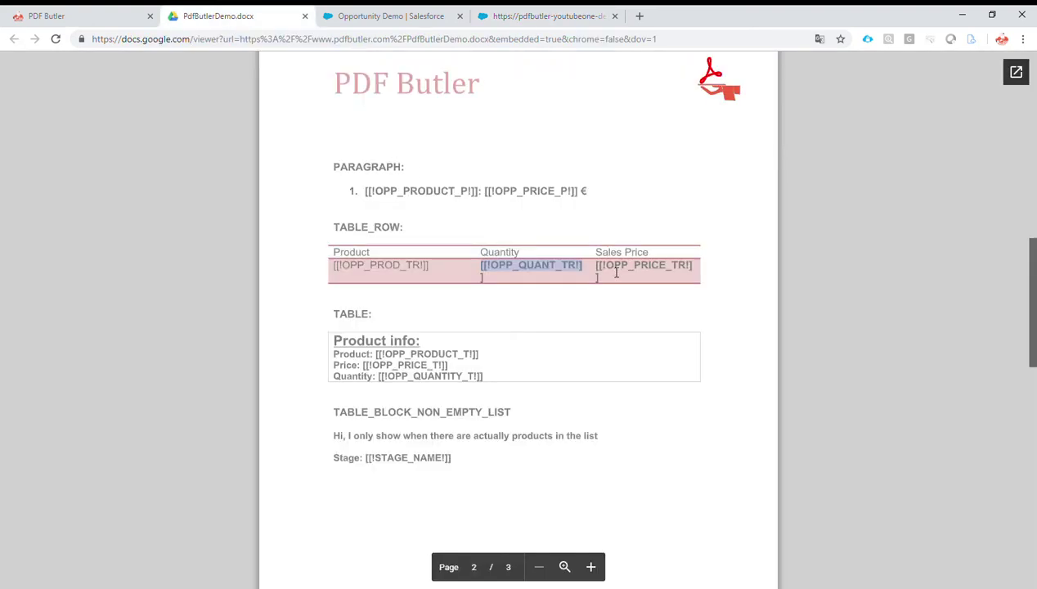
{"action": "left_click", "coordinate": [530, 16]}
{"action": "left_click", "coordinate": [286, 145]}
{"action": "key", "text": "ctrl+v"}
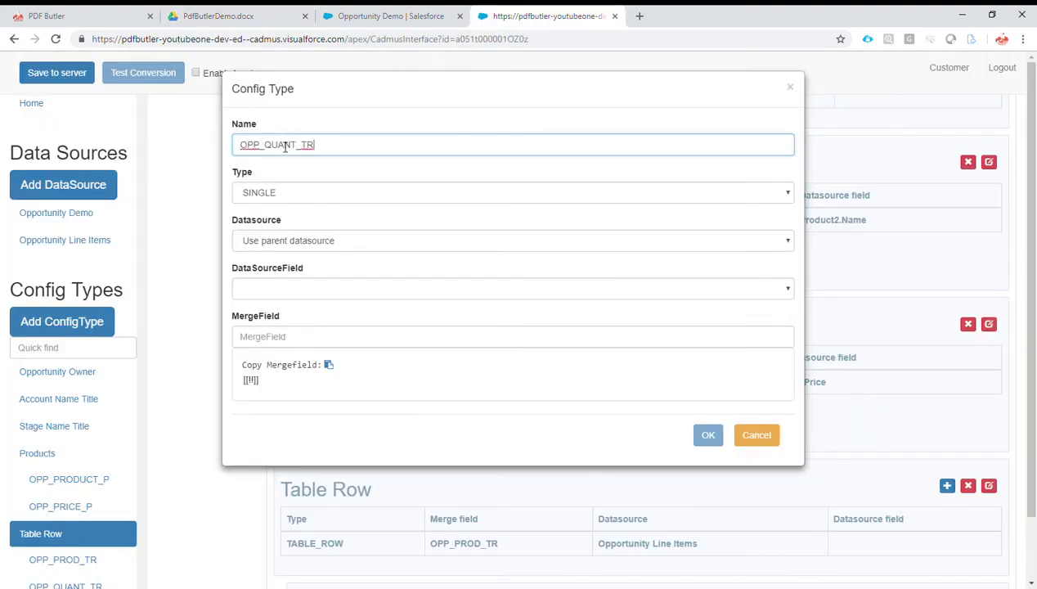
{"action": "left_click_drag", "start_coordinate": [265, 148], "coordinate": [300, 152]}
{"action": "type", "text": "PRICE"}
{"action": "double_click", "coordinate": [300, 152]}
Map it to unformatted UnitPrice with merge field OPP_PRICE_TR, then save the configuration to the server
{"action": "left_click", "coordinate": [300, 152]}
{"action": "left_click", "coordinate": [271, 290]}
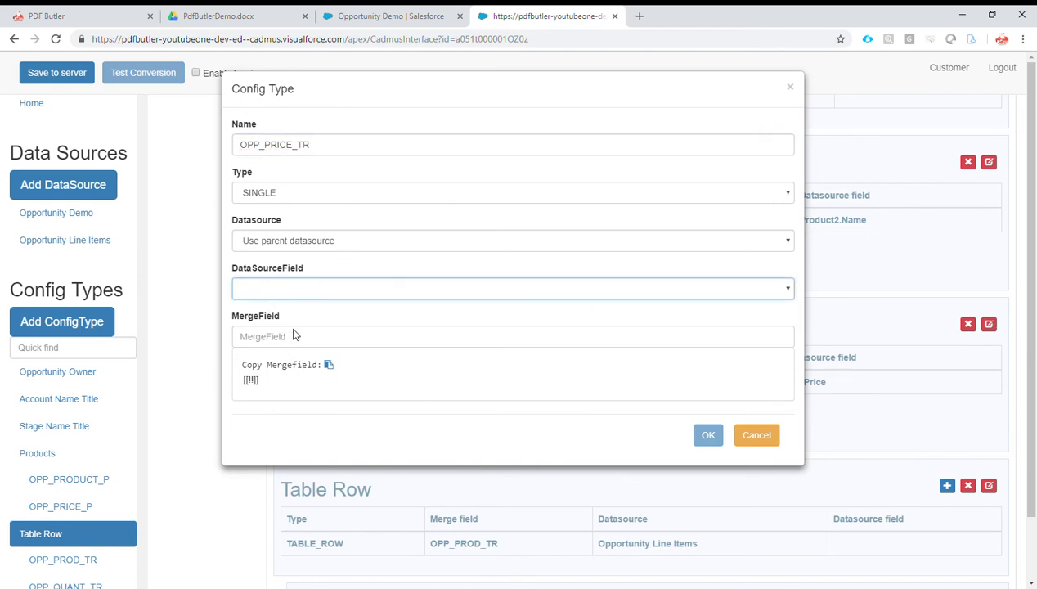
{"action": "left_click", "coordinate": [294, 336]}
{"action": "left_click", "coordinate": [273, 324]}
{"action": "left_click", "coordinate": [288, 418]}
{"action": "key", "text": "ctrl+v"}
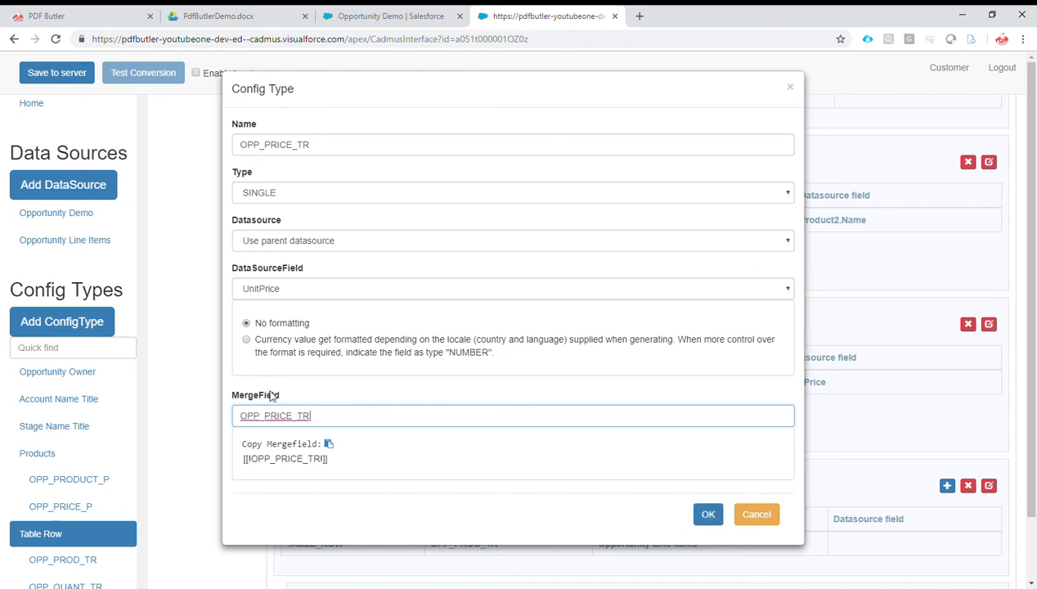
{"action": "left_click", "coordinate": [707, 512]}
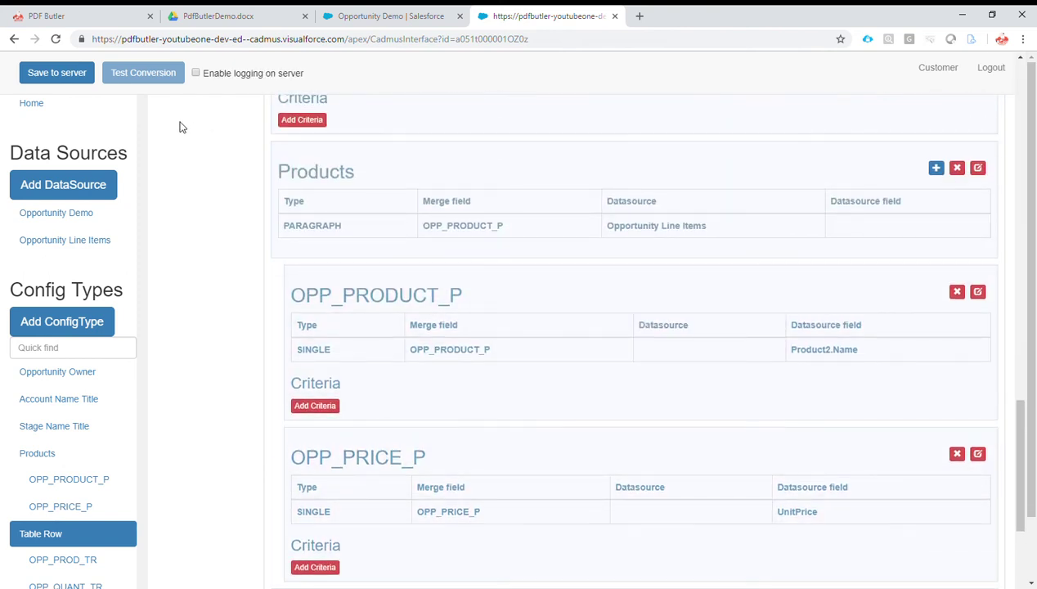
{"action": "left_click", "coordinate": [38, 72]}
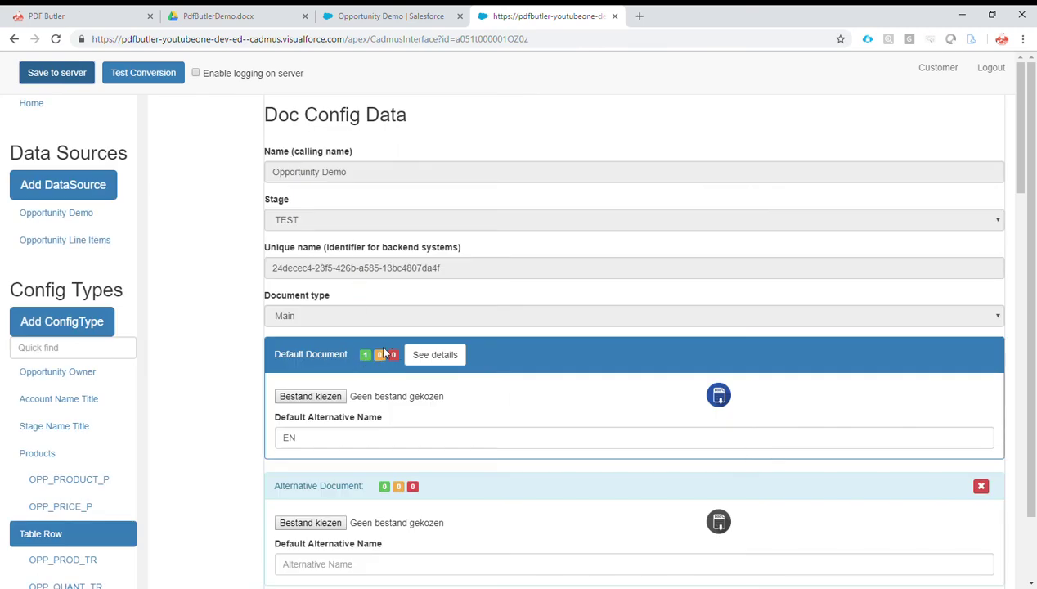
Find the Pyramid Emergency Generators opportunity via the App Launcher, generate its PDF, and open the download
{"action": "left_click", "coordinate": [394, 14]}
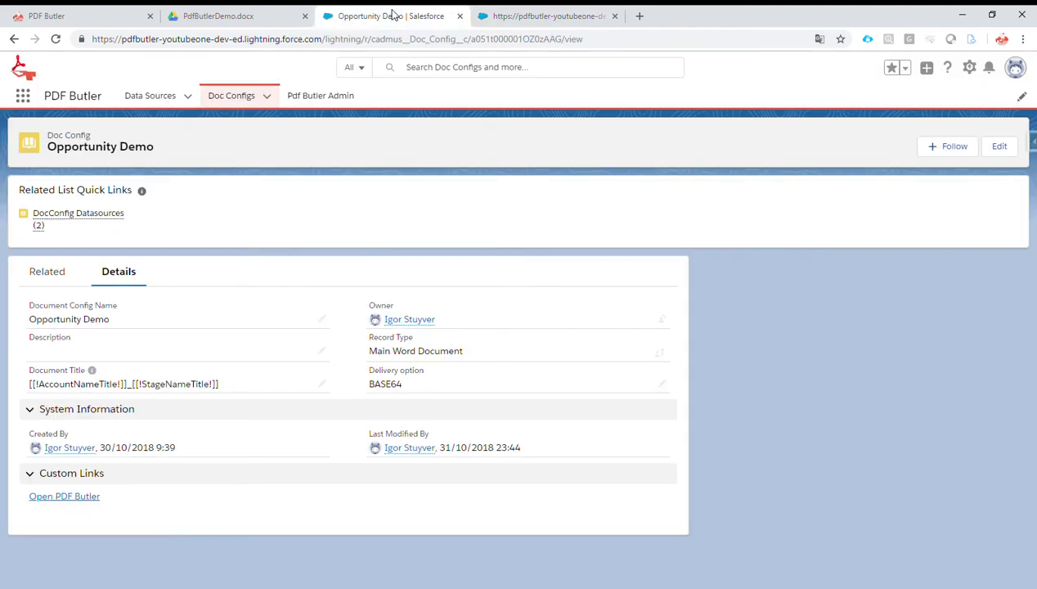
{"action": "left_click", "coordinate": [21, 98]}
{"action": "type", "text": "opp"}
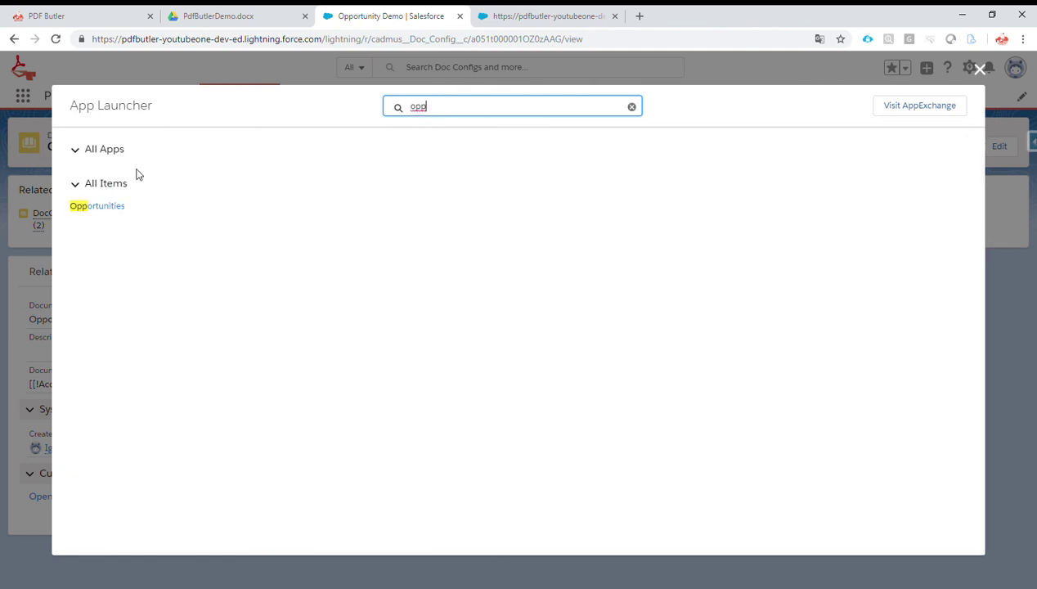
{"action": "left_click", "coordinate": [112, 209]}
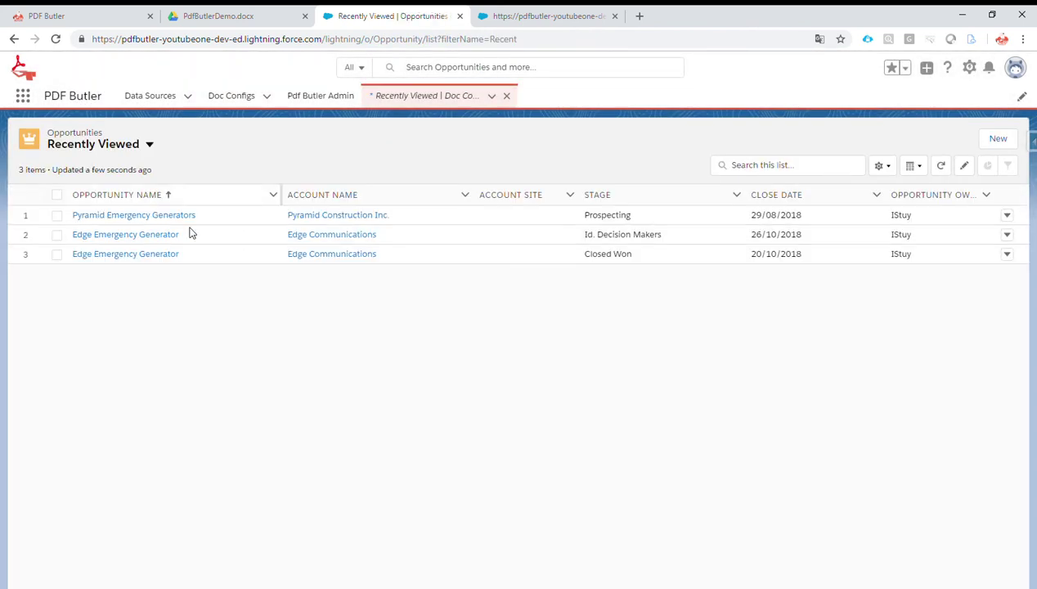
{"action": "left_click", "coordinate": [155, 216]}
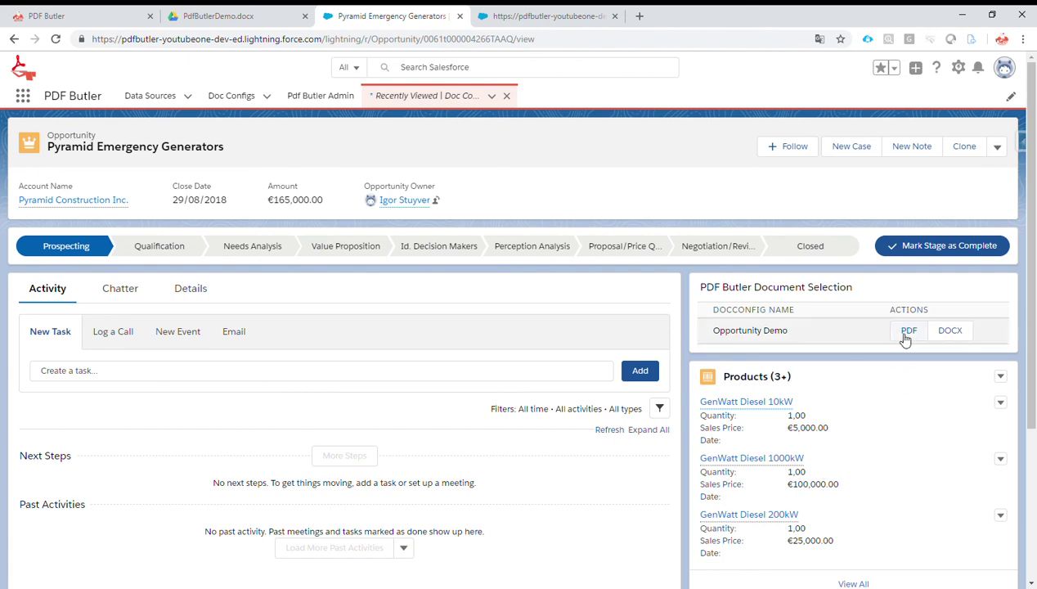
{"action": "left_click", "coordinate": [910, 331]}
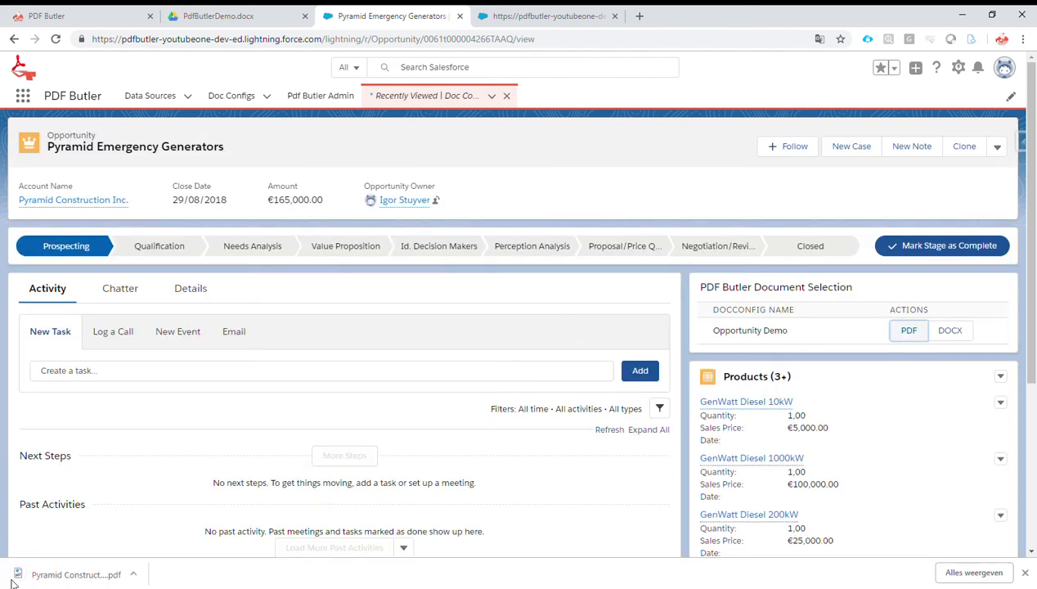
{"action": "left_click", "coordinate": [74, 574]}
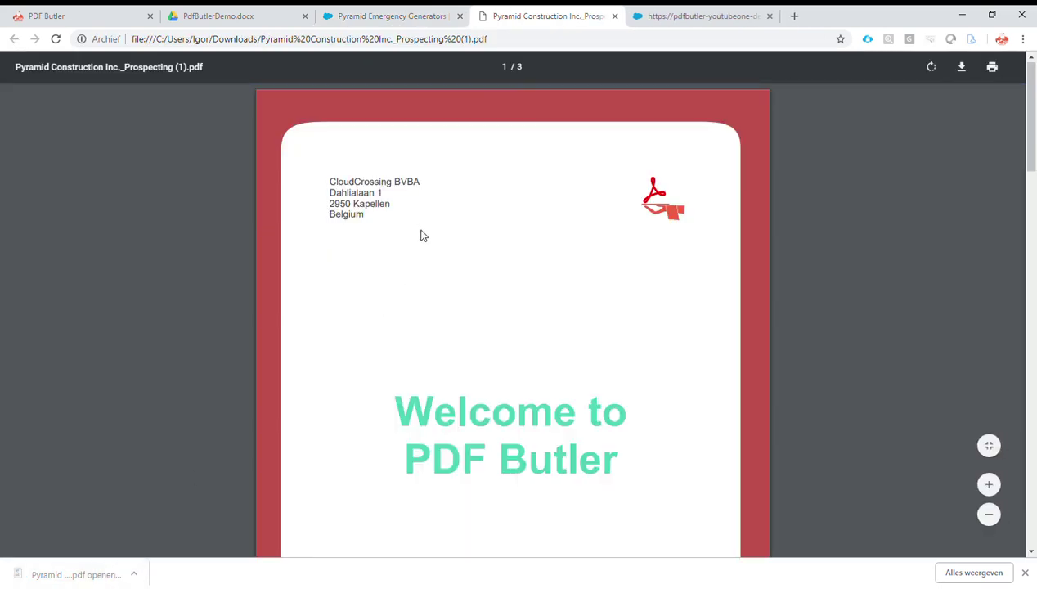
Scroll to page 2 and check the TABLE_ROW table's five filled rows, e.g. GenWatt Diesel 200kW
{"action": "scroll", "coordinate": [422, 239], "scroll_direction": "down", "scroll_amount": 6}
{"action": "scroll", "coordinate": [355, 353], "scroll_direction": "down", "scroll_amount": 2}
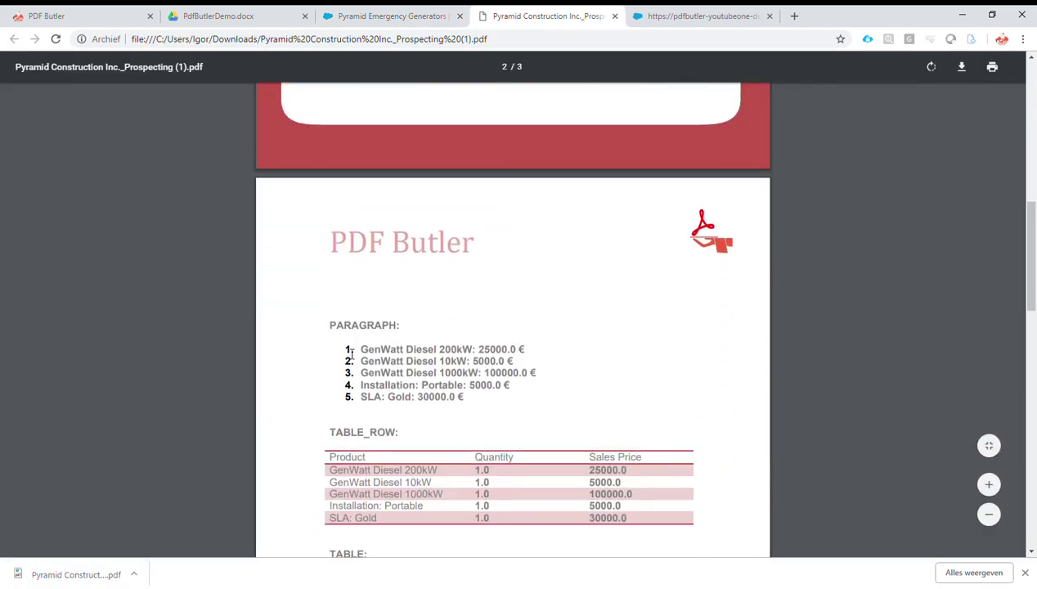
{"action": "left_click_drag", "start_coordinate": [361, 350], "coordinate": [461, 352]}
{"action": "scroll", "coordinate": [463, 267], "scroll_direction": "up", "scroll_amount": 3}
{"action": "left_click_drag", "start_coordinate": [439, 268], "coordinate": [515, 279]}
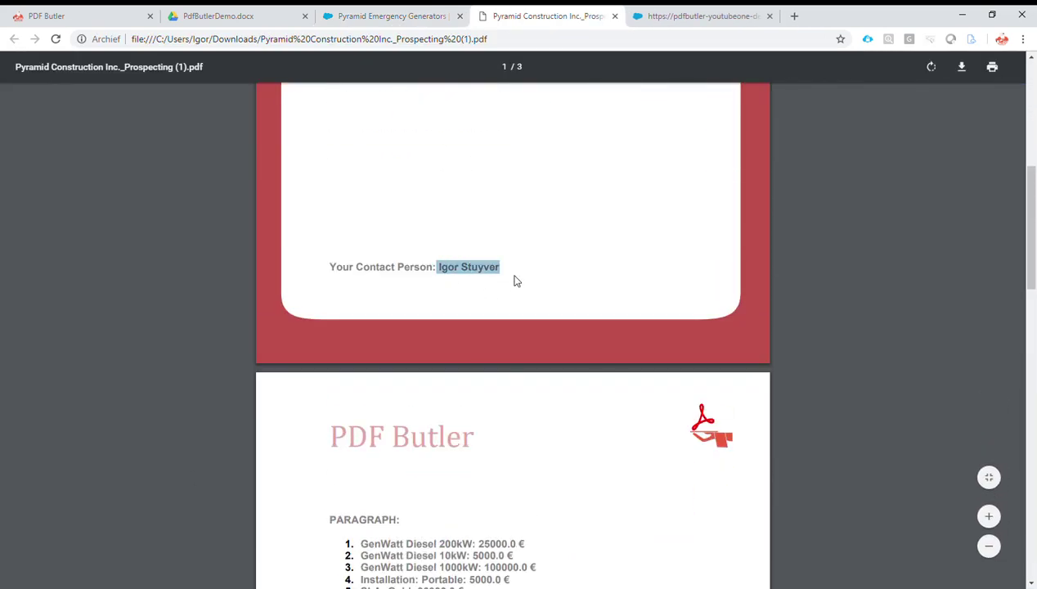
{"action": "scroll", "coordinate": [505, 289], "scroll_direction": "down", "scroll_amount": 3}
{"action": "scroll", "coordinate": [505, 289], "scroll_direction": "down", "scroll_amount": 3}
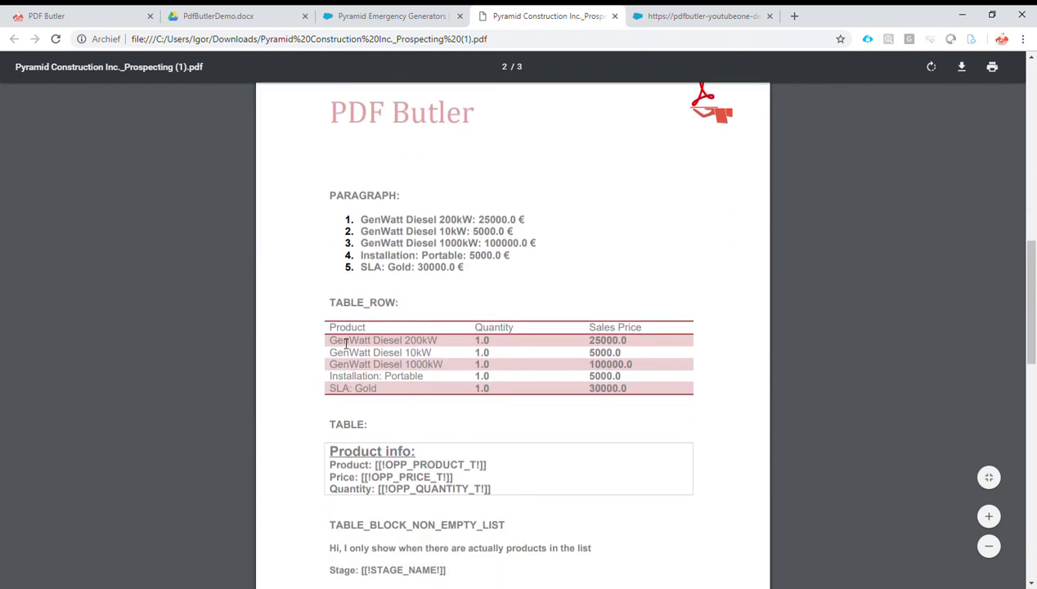
{"action": "left_click_drag", "start_coordinate": [329, 327], "coordinate": [609, 329]}
{"action": "left_click_drag", "start_coordinate": [331, 340], "coordinate": [648, 388]}
{"action": "left_click_drag", "start_coordinate": [329, 342], "coordinate": [446, 368]}
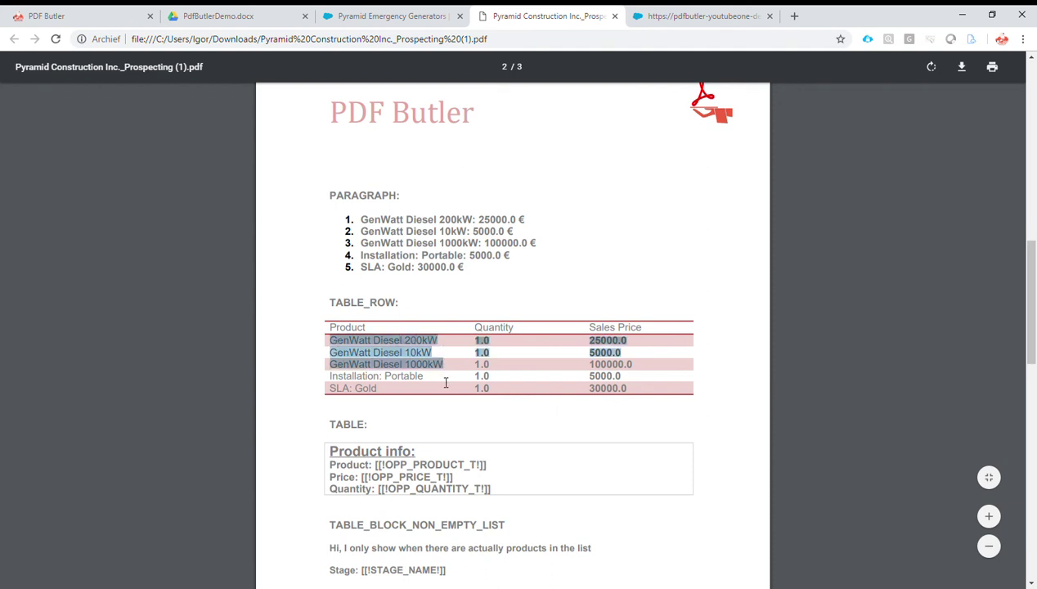